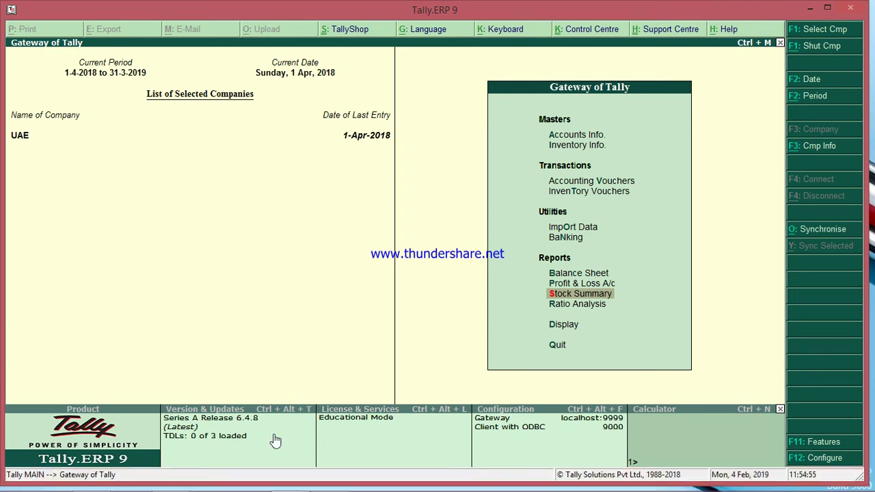
Review the Notepad notes of counted quantities for the four stock items.
{"action": "mouse_move", "coordinate": [290, 478]}
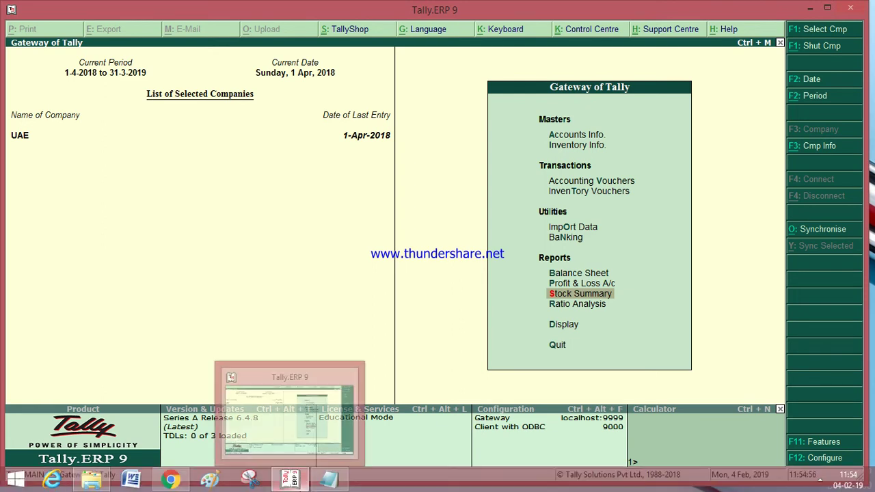
{"action": "left_click", "coordinate": [332, 481]}
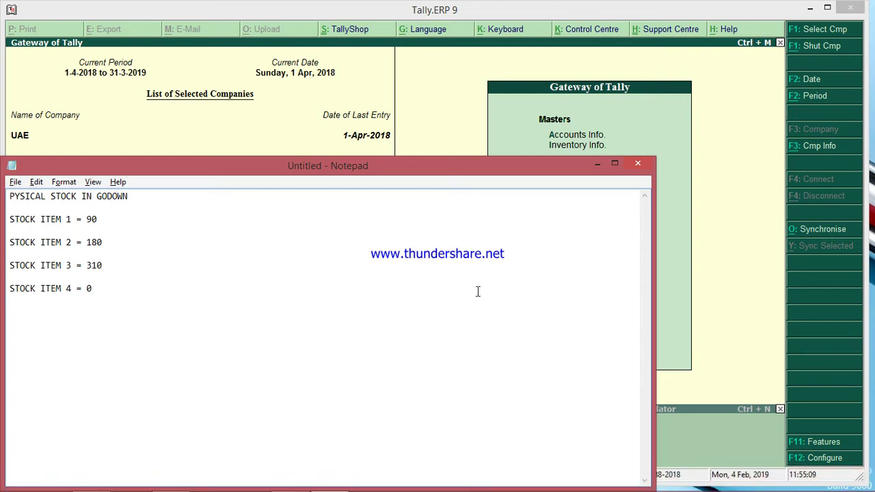
{"action": "left_click", "coordinate": [597, 165]}
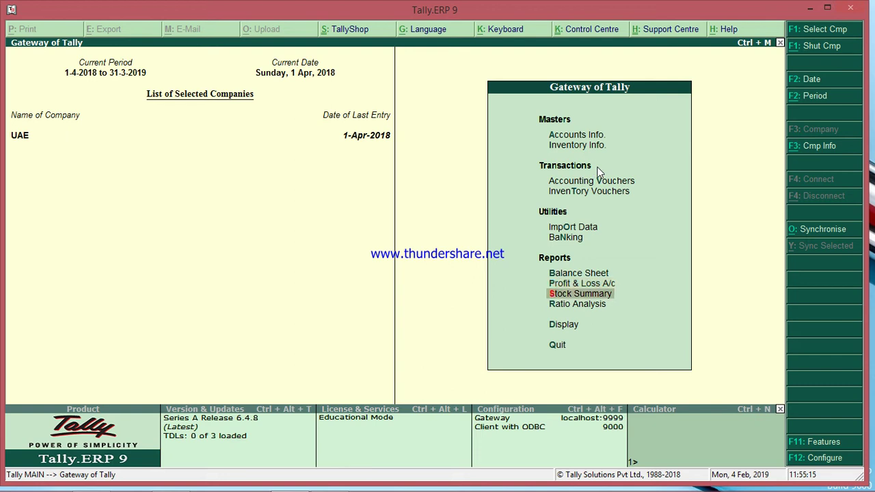
Open the Stock Summary and compare its book quantities with the counts 90, 180, 310 and 0.
{"action": "key", "text": "Return"}
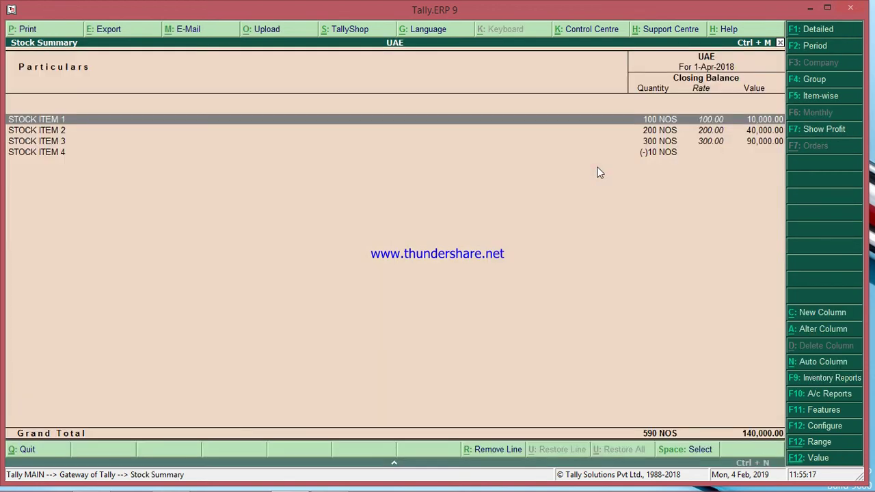
{"action": "mouse_move", "coordinate": [276, 487]}
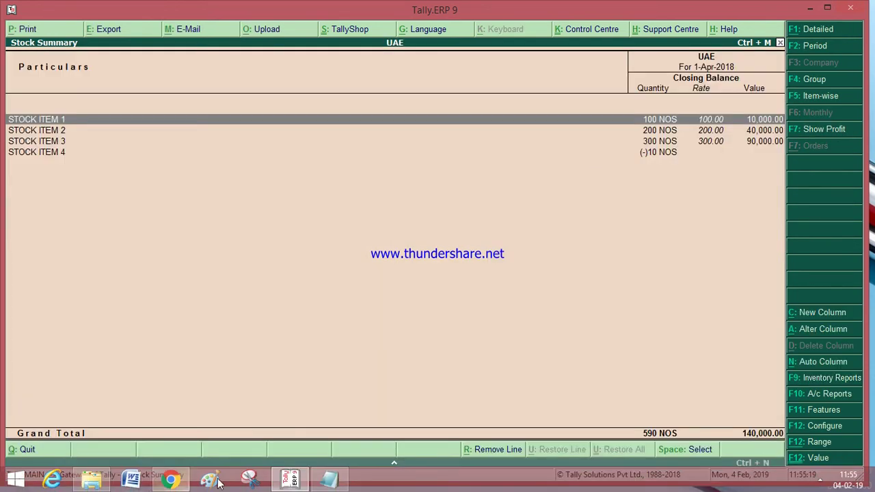
{"action": "left_click", "coordinate": [344, 485]}
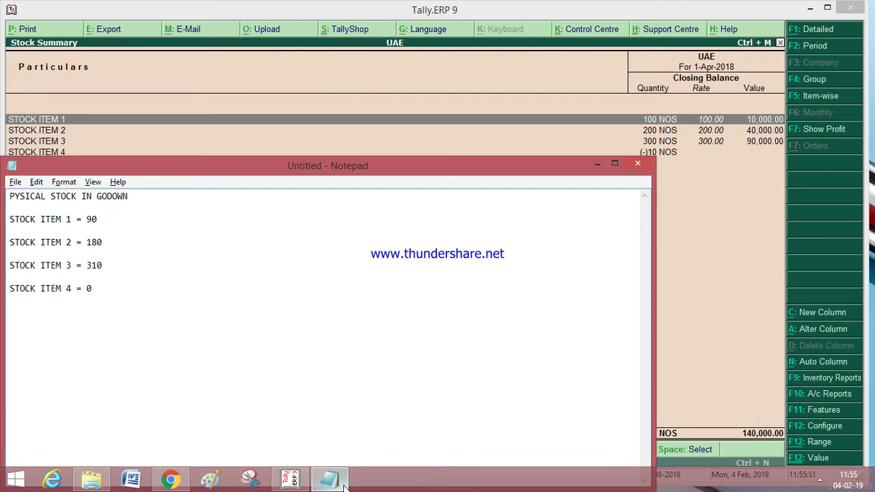
{"action": "left_click", "coordinate": [597, 166]}
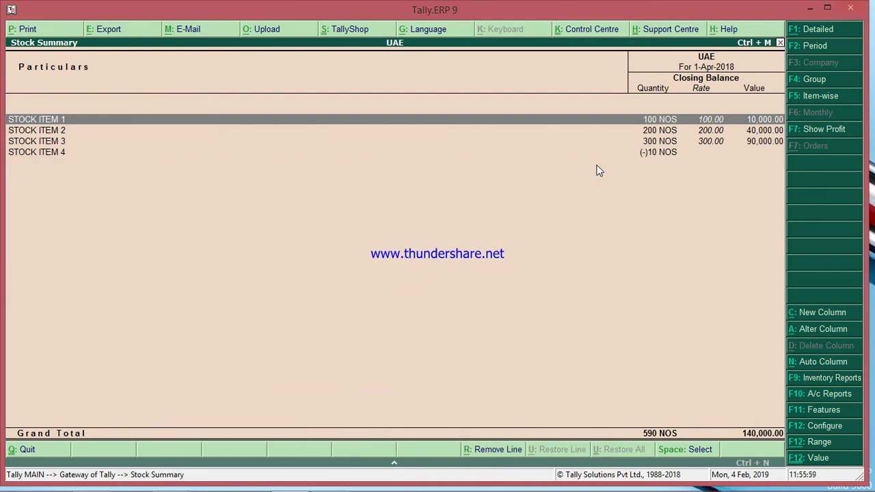
Start Physical Stock voucher No. 1 under Inventory Vouchers with STOCK ITEM 1 as the first item.
{"action": "key", "text": "Escape"}
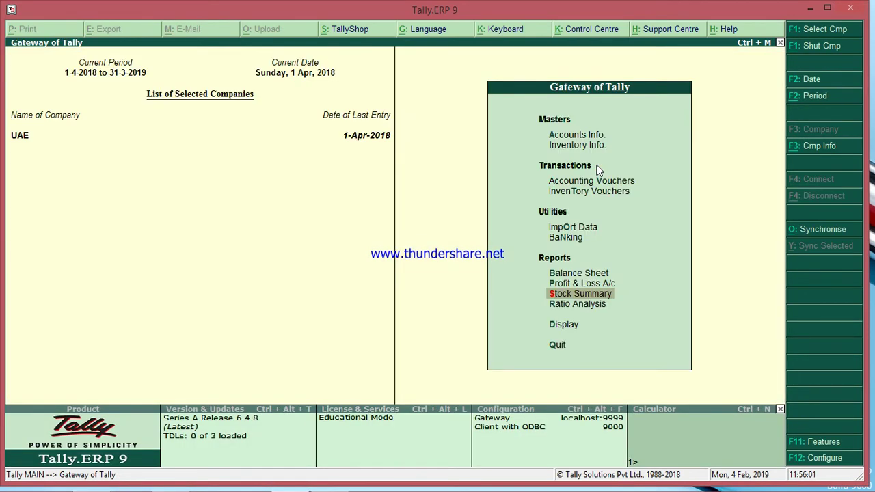
{"action": "key", "text": "Up"}
{"action": "key", "text": "Up"}
{"action": "key", "text": "Up"}
{"action": "key", "text": "Up"}
{"action": "key", "text": "Up"}
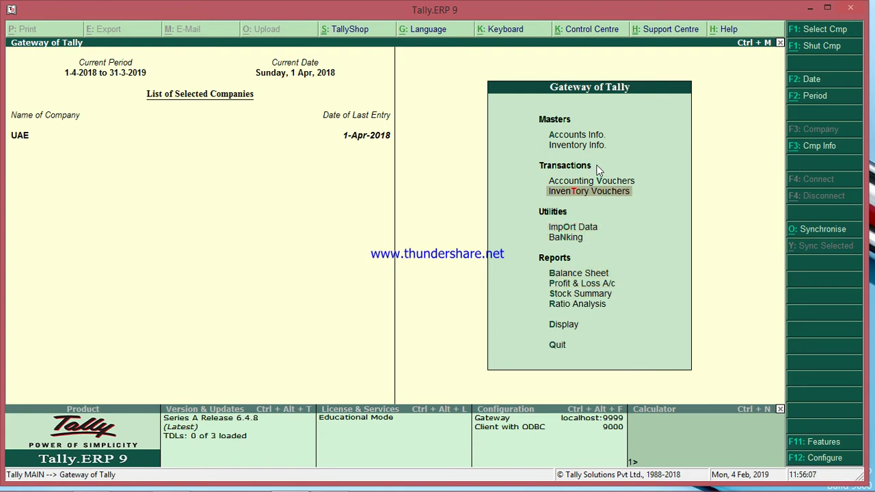
{"action": "key", "text": "Return"}
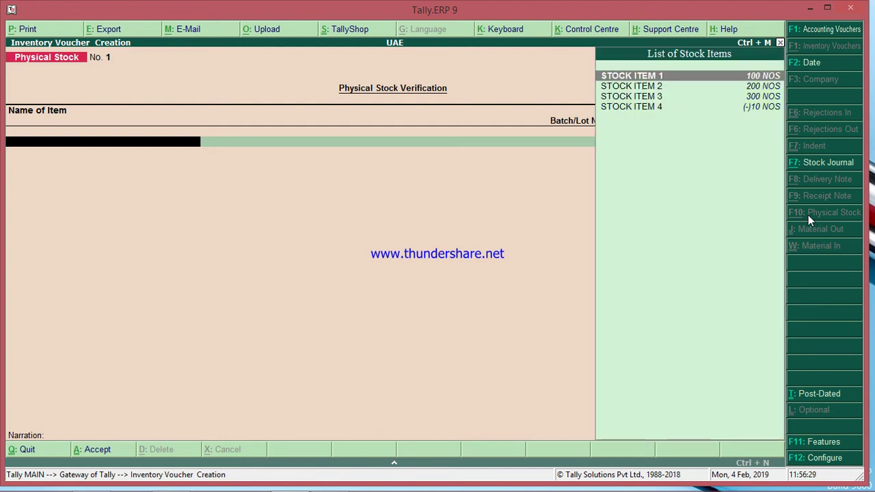
{"action": "key", "text": "Return"}
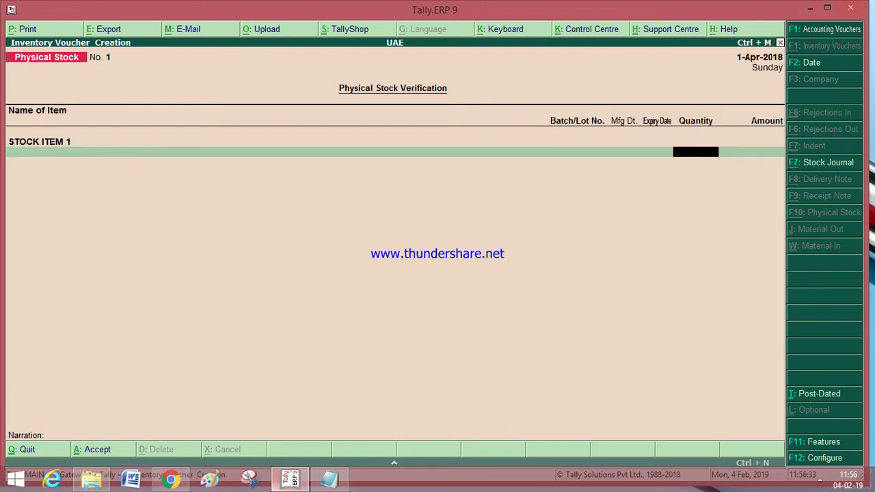
Enter counted quantities 90 for STOCK ITEM 1 and 180 for STOCK ITEM 2.
{"action": "left_click", "coordinate": [345, 487]}
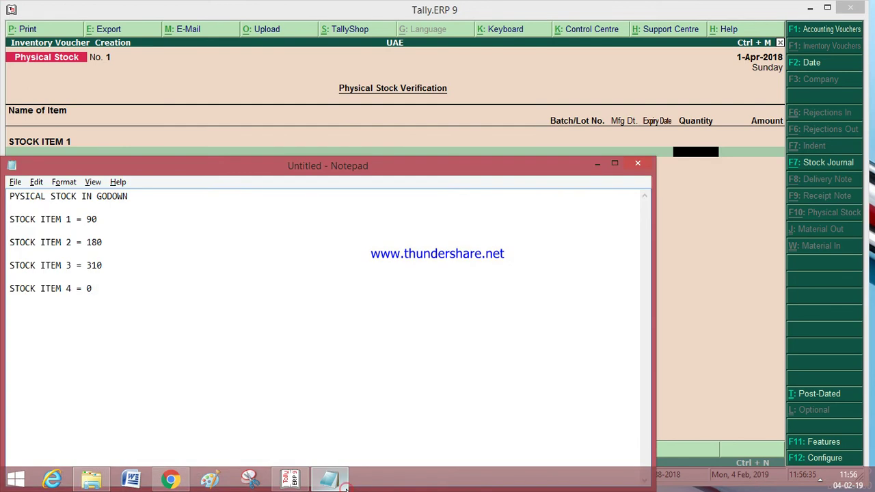
{"action": "left_click", "coordinate": [597, 167]}
{"action": "type", "text": "90"}
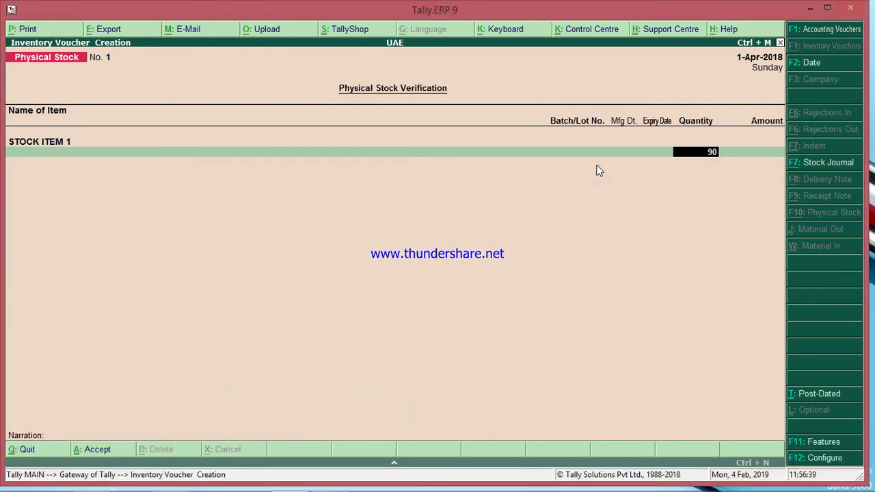
{"action": "key", "text": "Return"}
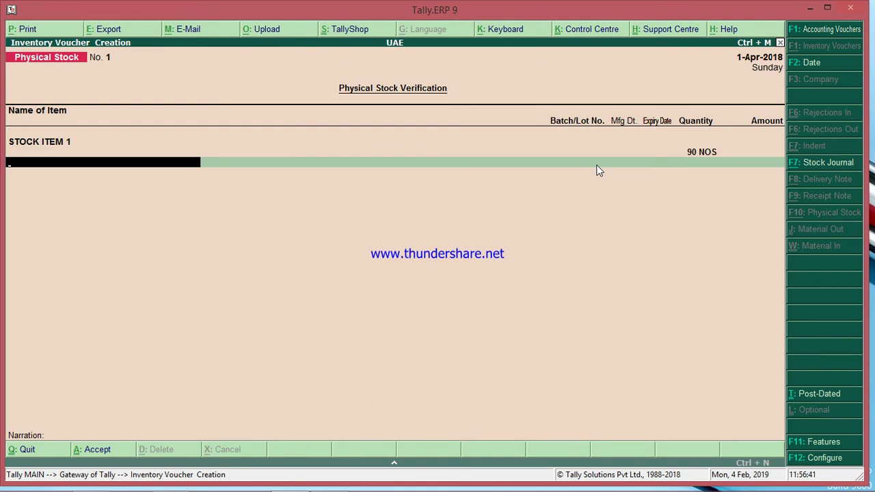
{"action": "key", "text": "Down"}
{"action": "key", "text": "Return"}
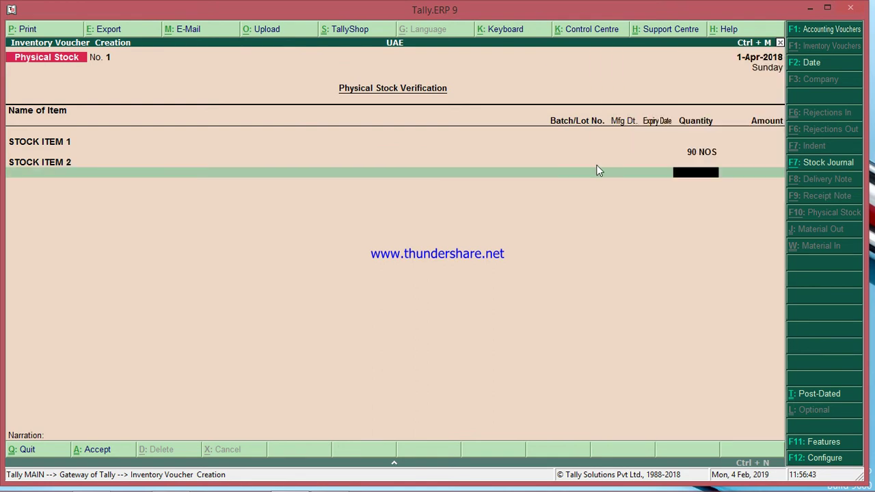
{"action": "key", "text": "alt+Tab"}
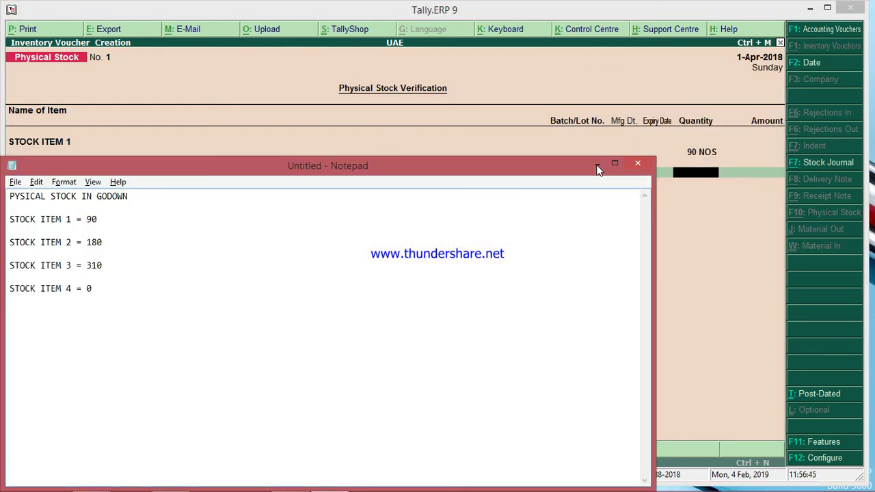
{"action": "key", "text": "alt+Tab"}
{"action": "type", "text": "180"}
{"action": "key", "text": "Return"}
Enter counted quantities 310 for STOCK ITEM 3 and 0 for STOCK ITEM 4.
{"action": "key", "text": "alt+Tab"}
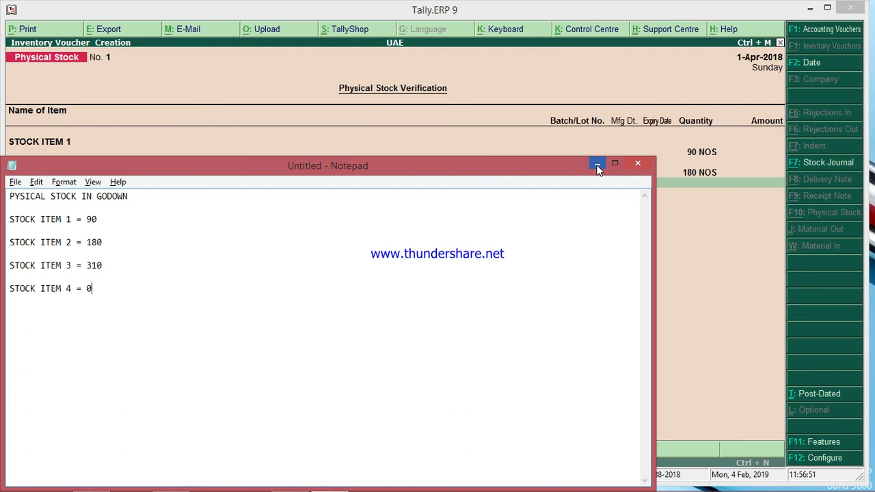
{"action": "left_click", "coordinate": [597, 166]}
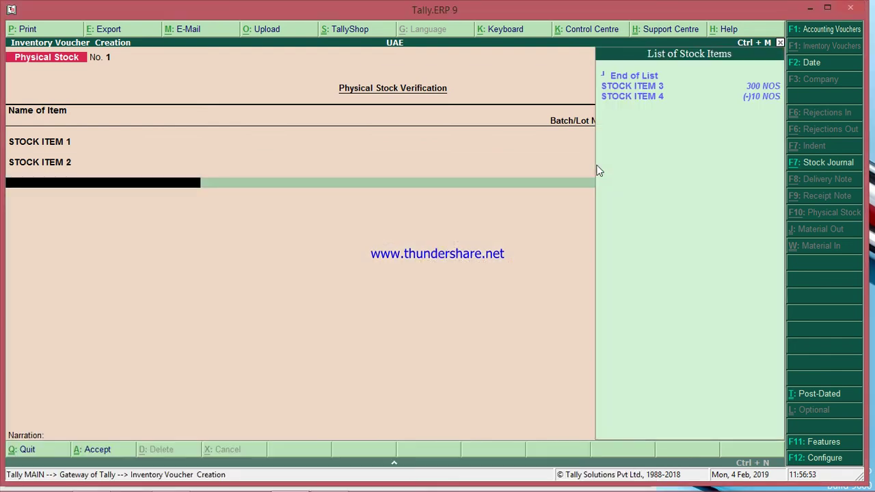
{"action": "key", "text": "Down"}
{"action": "key", "text": "Return"}
{"action": "type", "text": "310"}
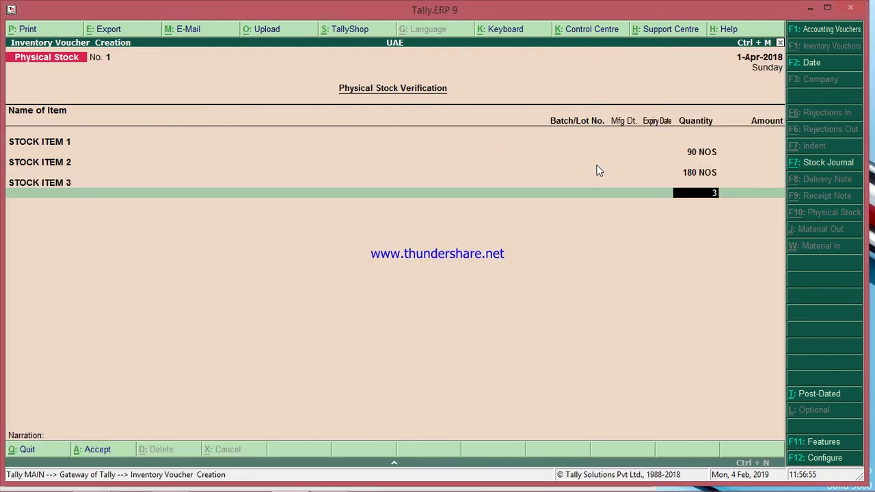
{"action": "key", "text": "Return"}
{"action": "key", "text": "alt+Tab"}
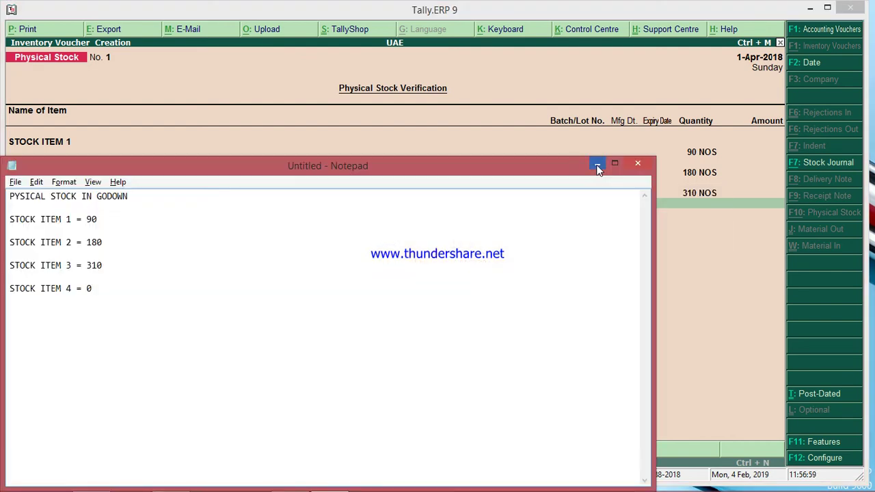
{"action": "left_click", "coordinate": [598, 166]}
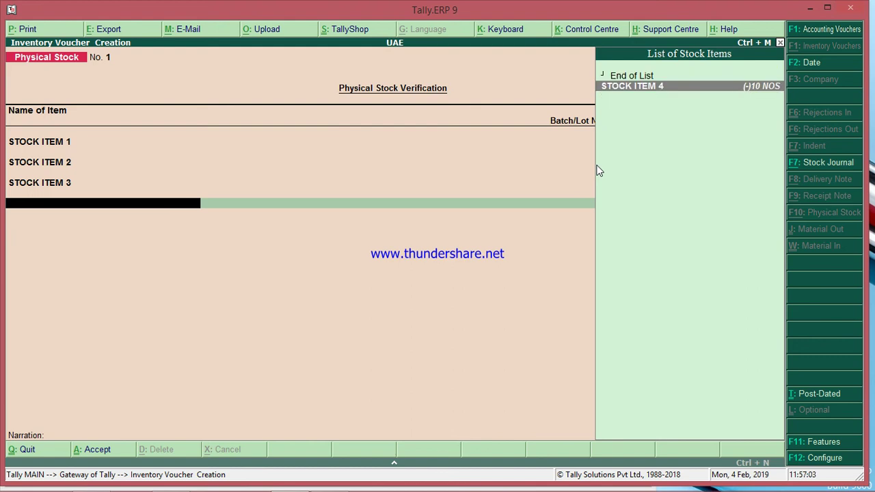
{"action": "key", "text": "Return"}
{"action": "type", "text": "0"}
{"action": "key", "text": "Return"}
{"action": "key", "text": "Return"}
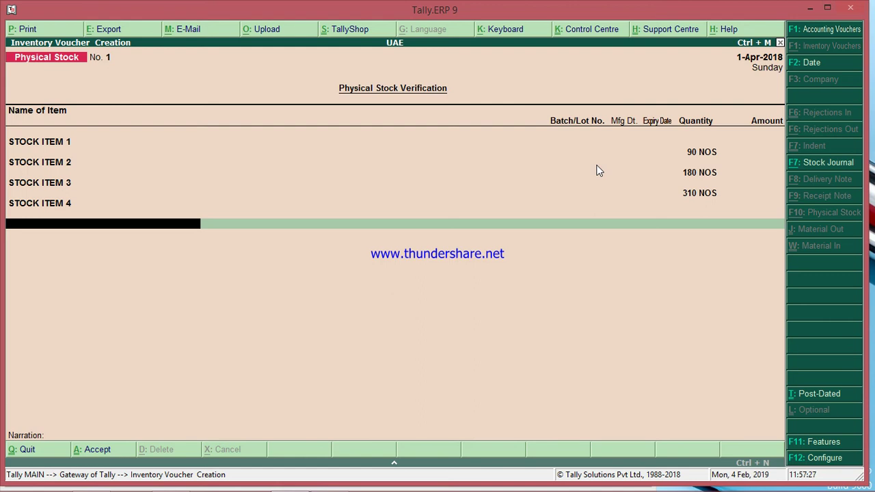
Save the Physical Stock voucher and reopen the Stock Summary from Gateway of Tally.
{"action": "key", "text": "Return"}
{"action": "key", "text": "Return"}
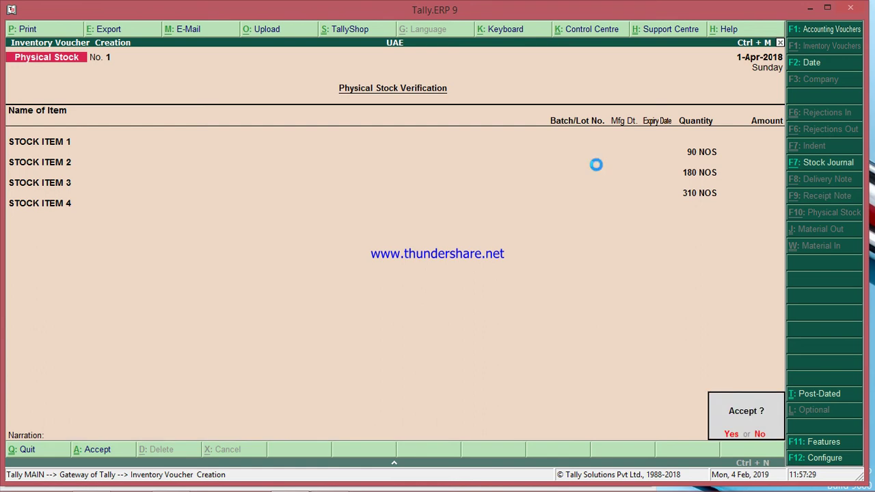
{"action": "key", "text": "Return"}
{"action": "key", "text": "Escape"}
{"action": "key", "text": "Return"}
{"action": "key", "text": "Down"}
{"action": "key", "text": "Down"}
{"action": "key", "text": "Down"}
{"action": "key", "text": "Down"}
{"action": "key", "text": "Down"}
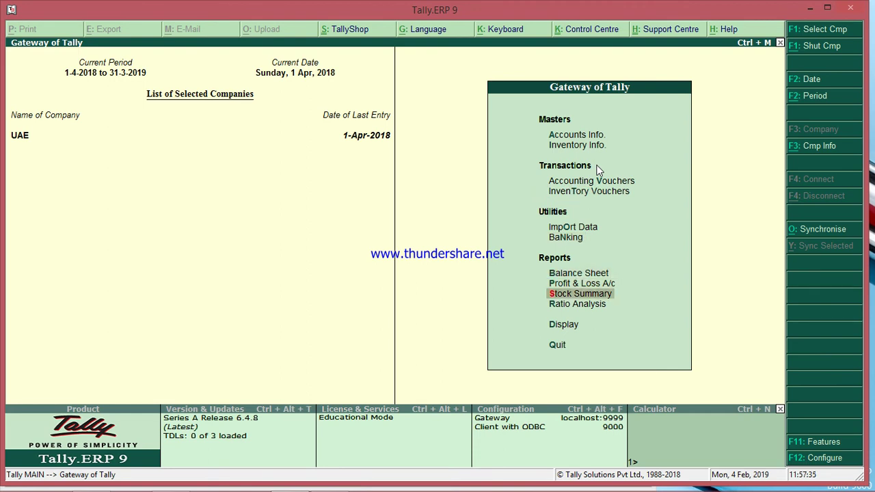
{"action": "key", "text": "Return"}
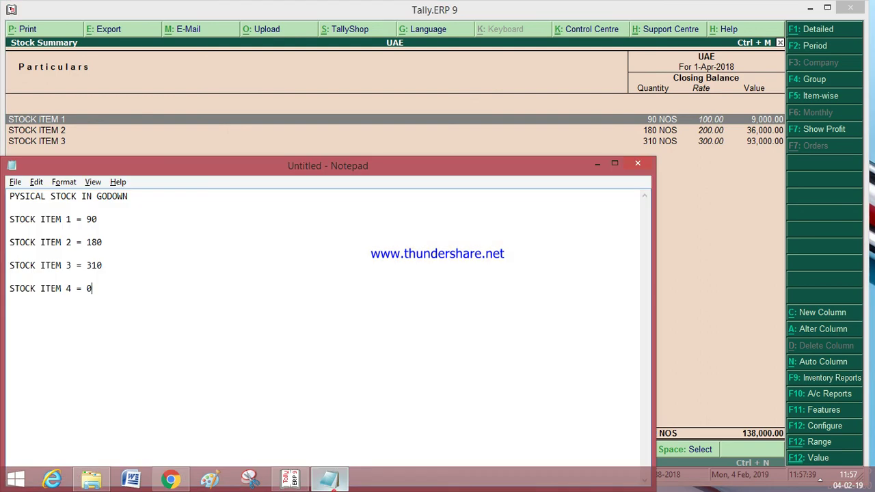
{"action": "left_click", "coordinate": [330, 480]}
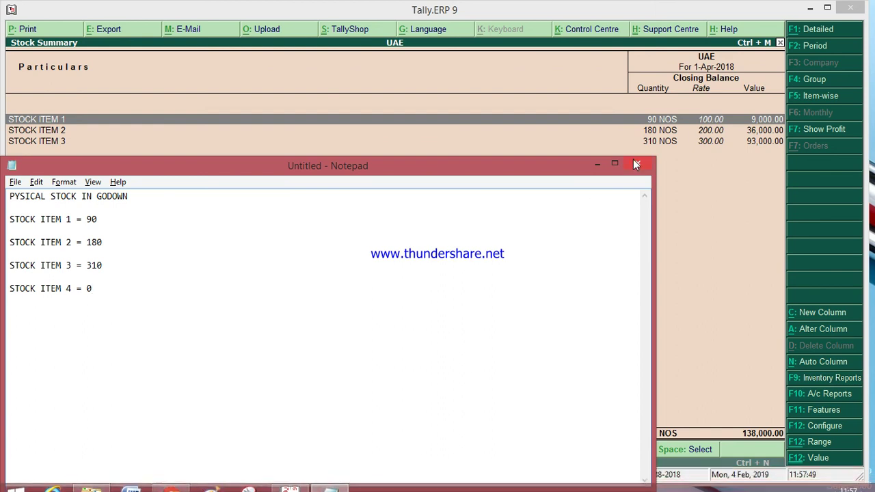
{"action": "left_click", "coordinate": [598, 165]}
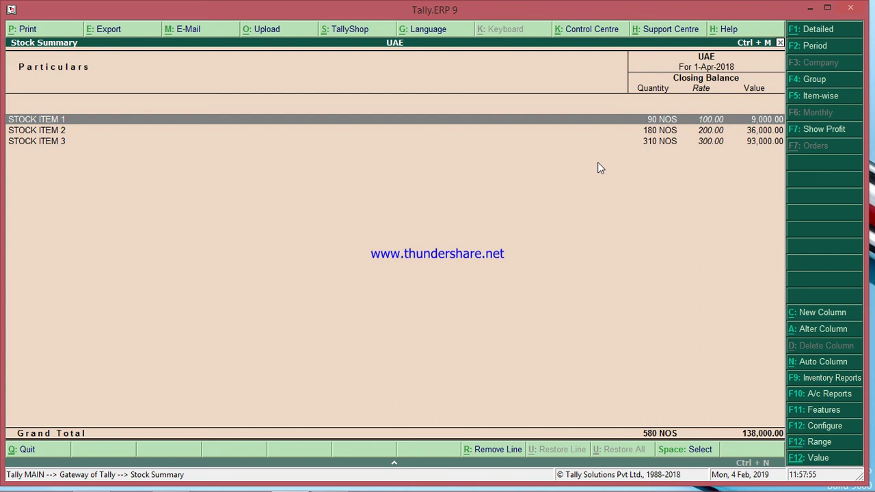
{"action": "key", "text": "Escape"}
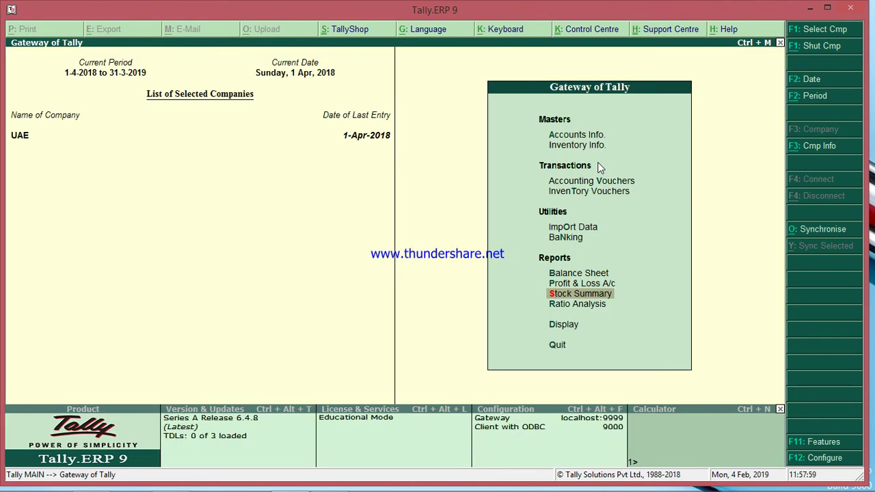
{"action": "key", "text": "Up"}
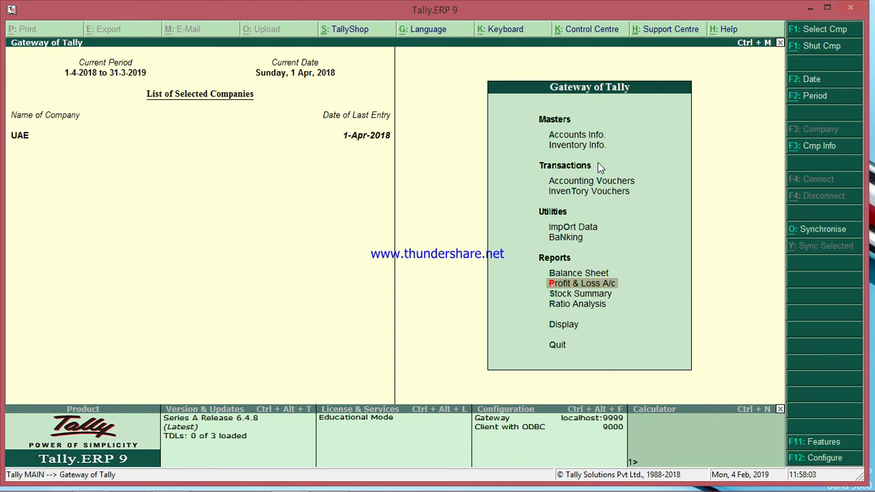
Confirm Profit & Loss Closing Stock is 138,000.00, then reopen the Stock Summary.
{"action": "key", "text": "Return"}
{"action": "key", "text": "Right"}
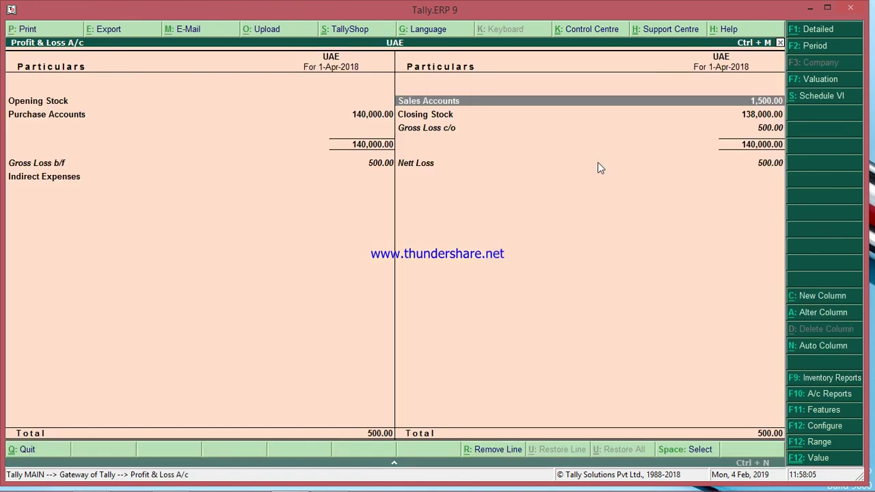
{"action": "key", "text": "Down"}
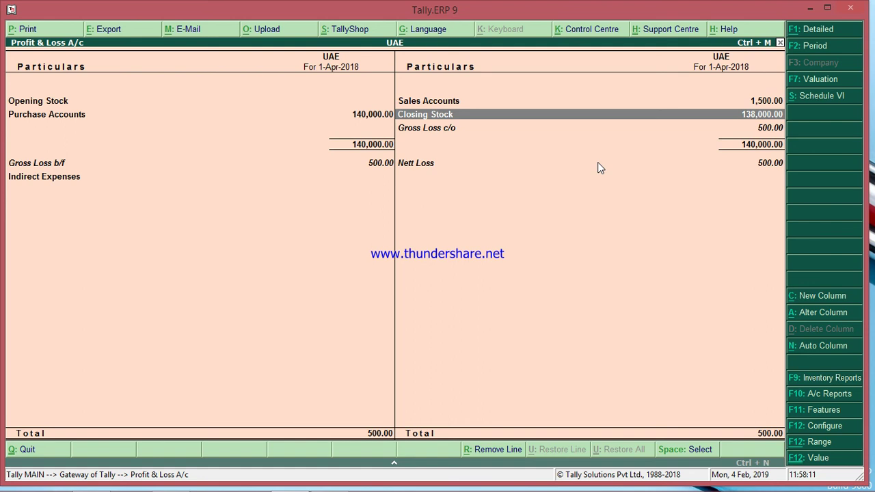
{"action": "key", "text": "Escape"}
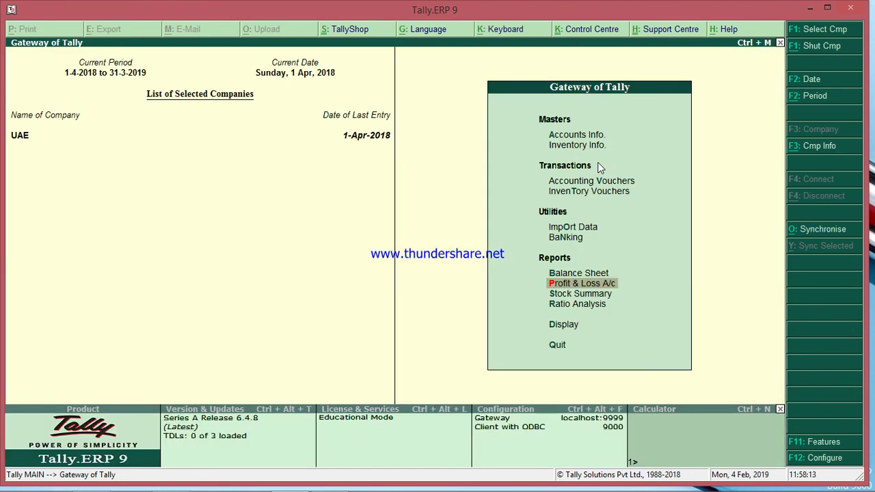
{"action": "key", "text": "Down"}
{"action": "key", "text": "Return"}
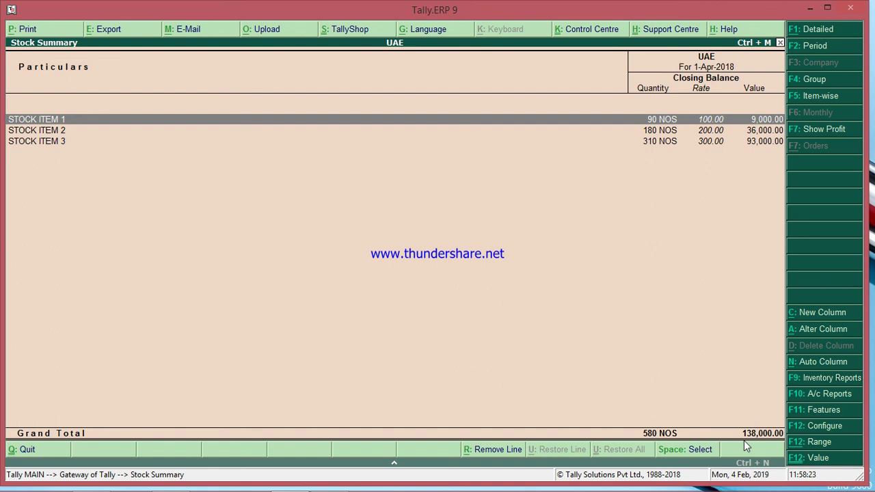
Exit the Stock Summary back to the Gateway of Tally for UAE.
{"action": "key", "text": "Escape"}
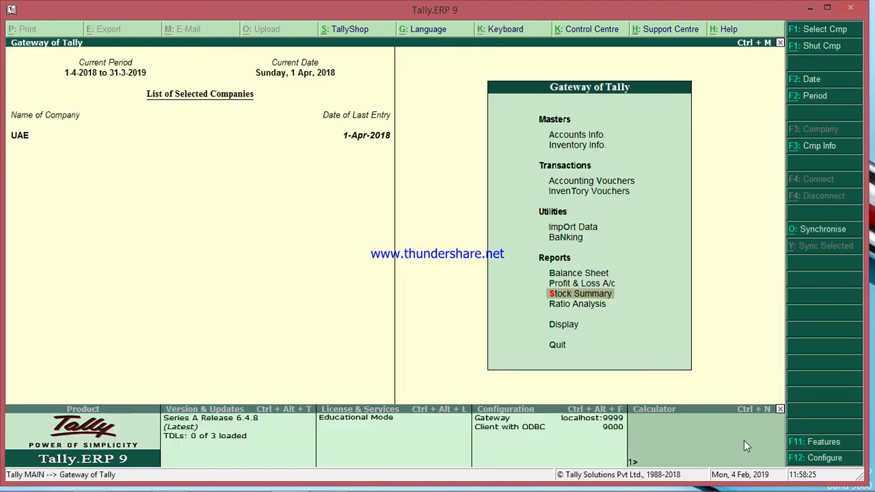